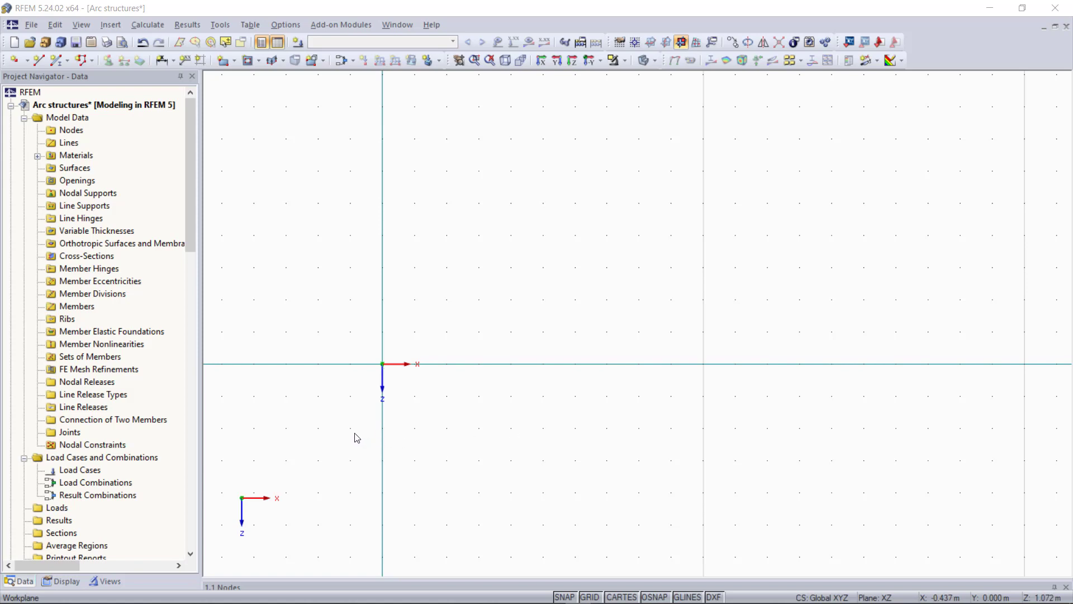
# Create a new rolled I-section cross-section IPE 200 with material Steel S 235
pyautogui.hotkey('alt', 't')
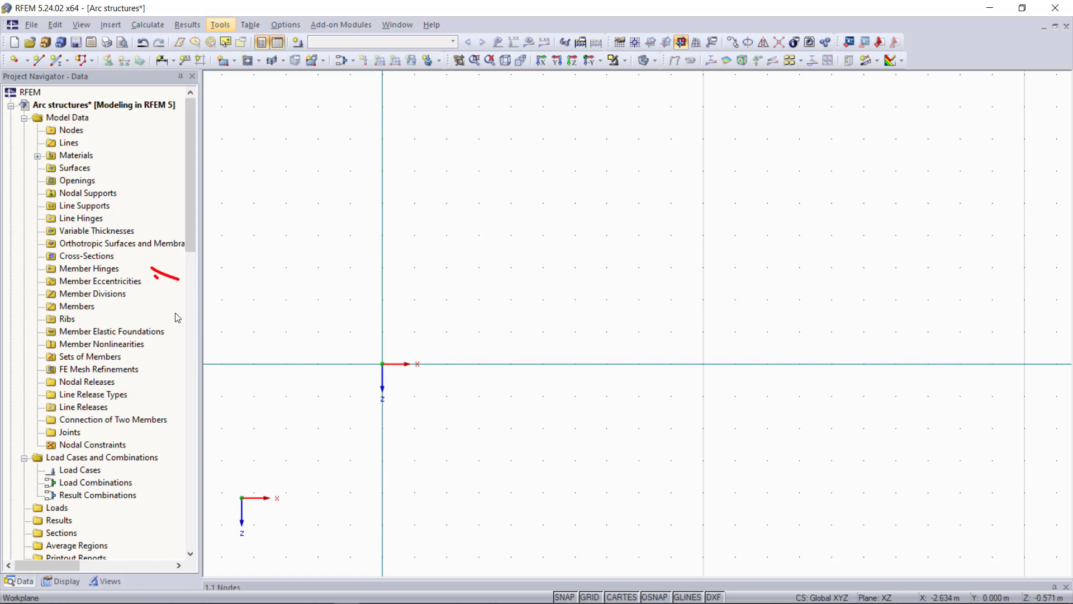
pyautogui.rightClick(93, 256)
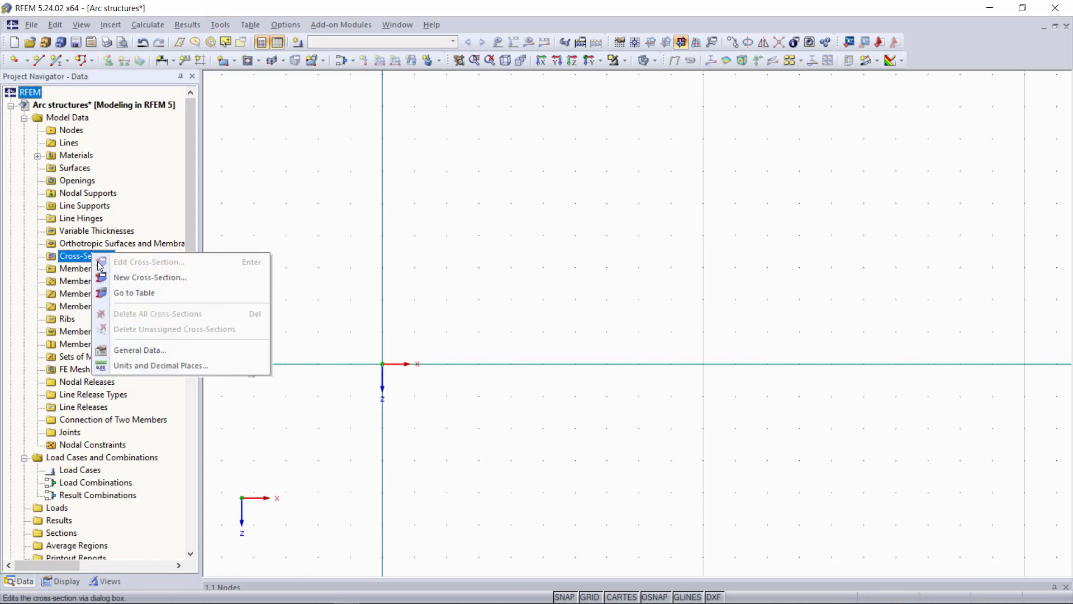
pyautogui.click(130, 277)
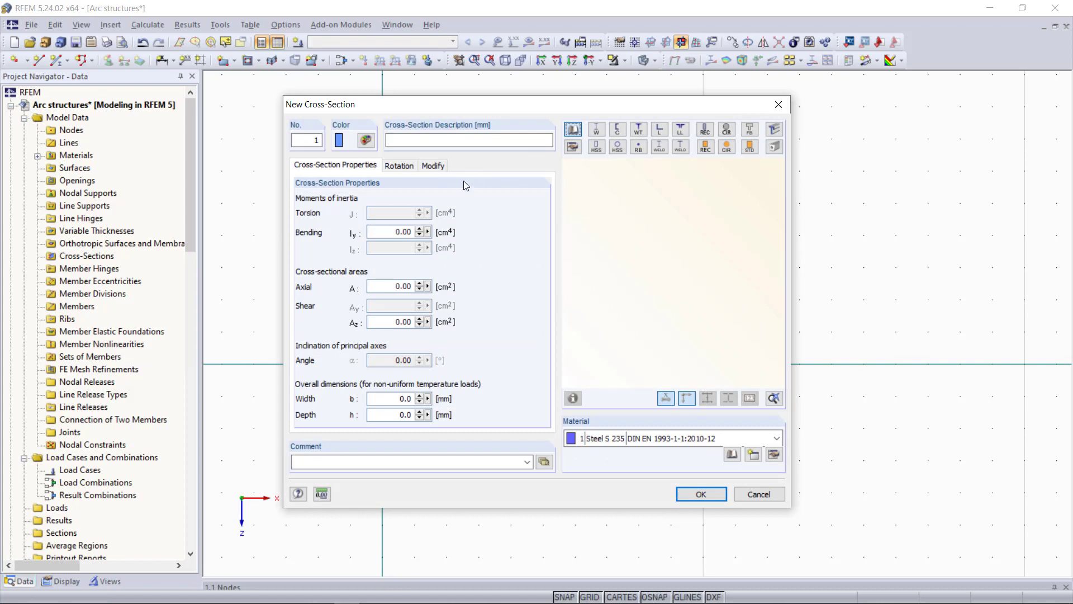
pyautogui.doubleClick(306, 173)
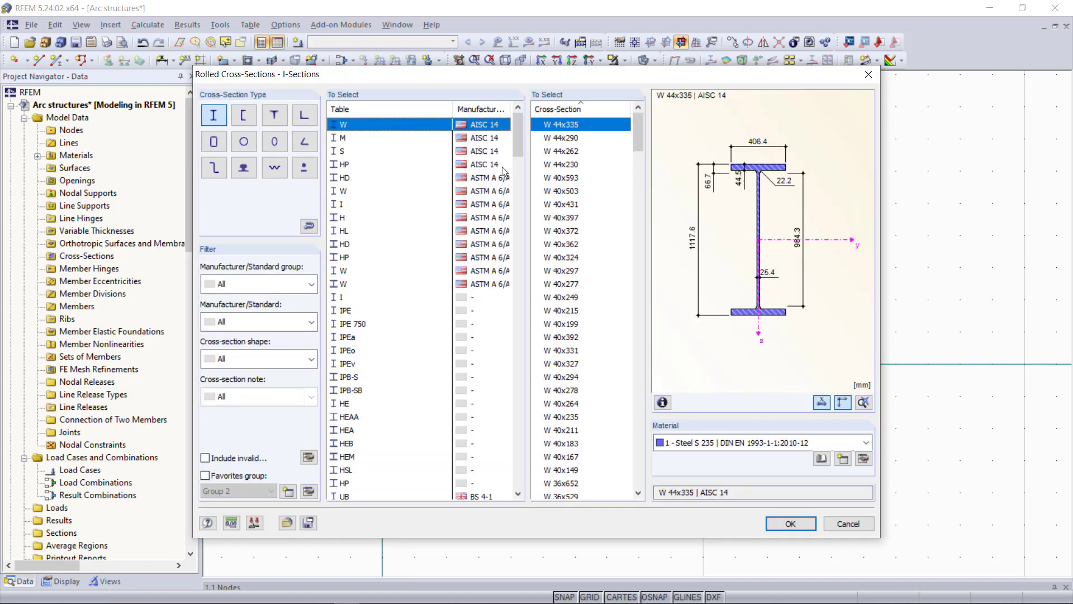
pyautogui.click(357, 311)
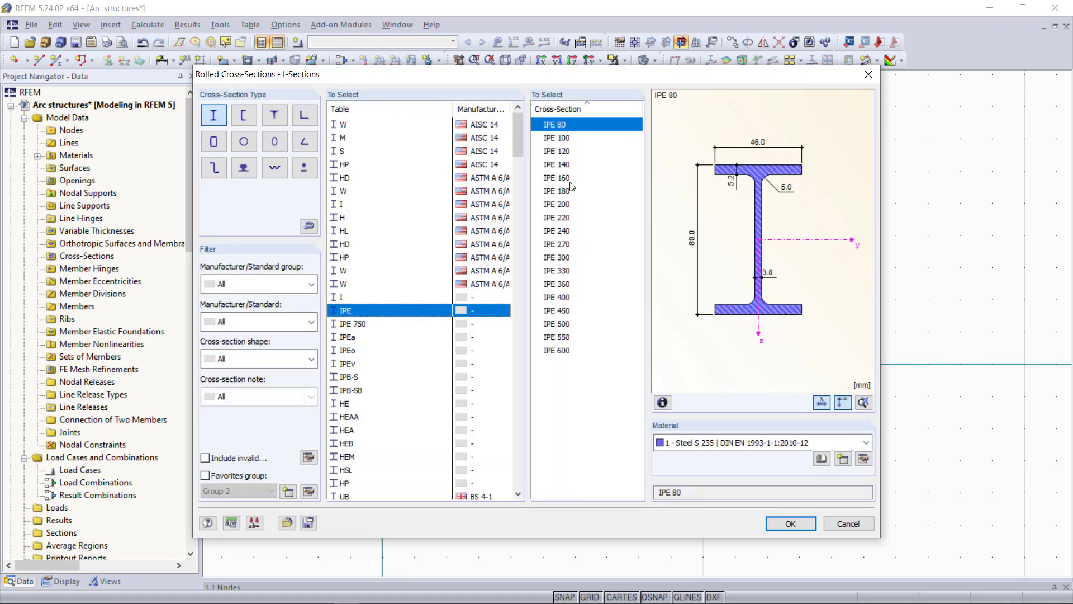
pyautogui.click(567, 203)
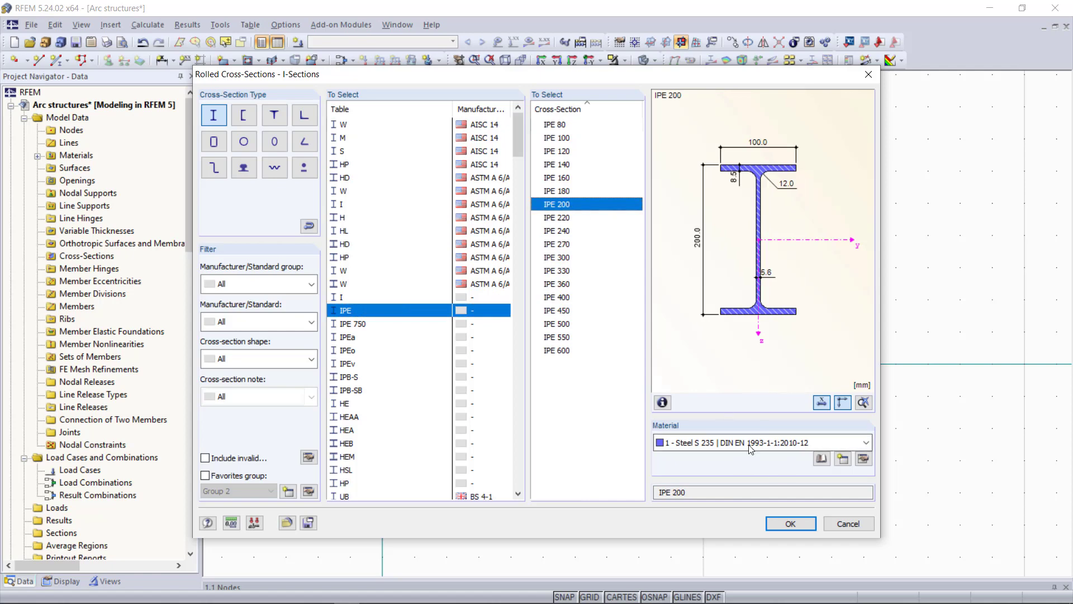
pyautogui.click(792, 523)
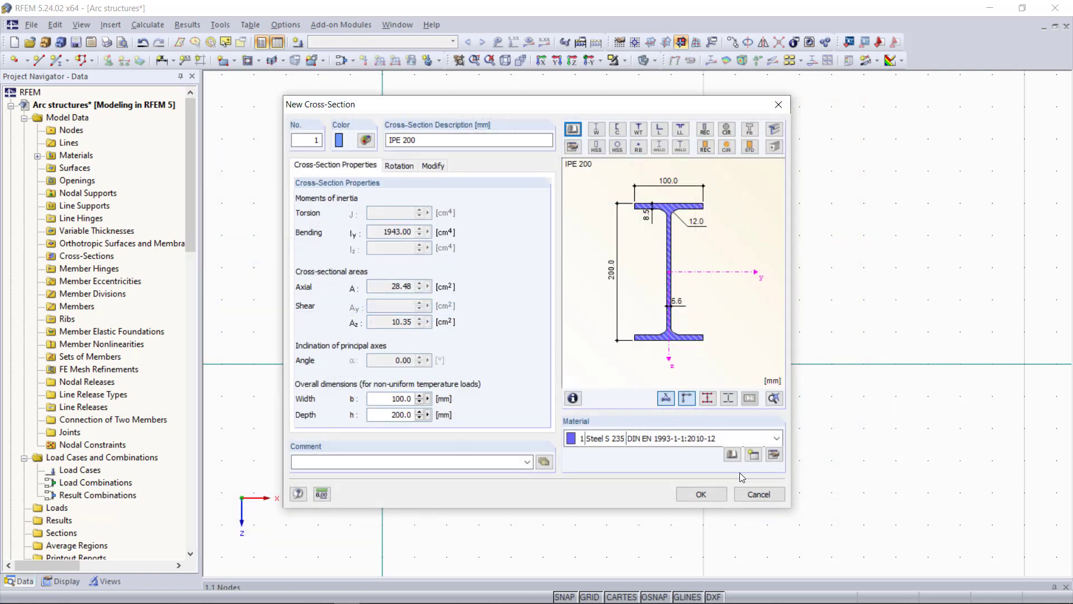
pyautogui.click(701, 494)
# Start generating a parabolic member arc, placing node A at X 0, Z 0, node B at X 6 m, Z 0 and node C at X 3 m, Z -3 m
pyautogui.click(220, 25)
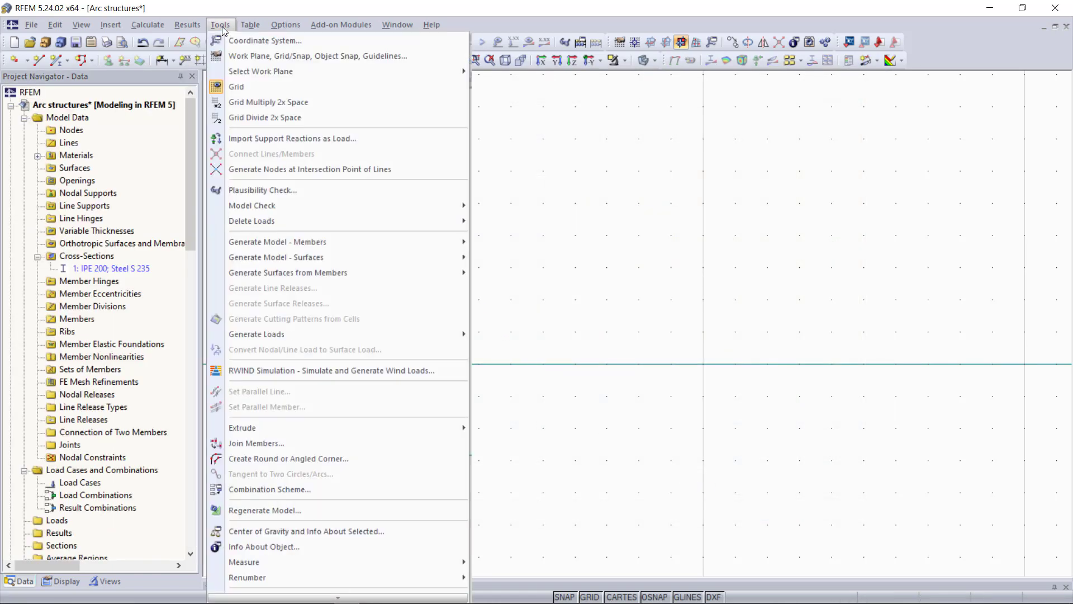
pyautogui.moveTo(414, 243)
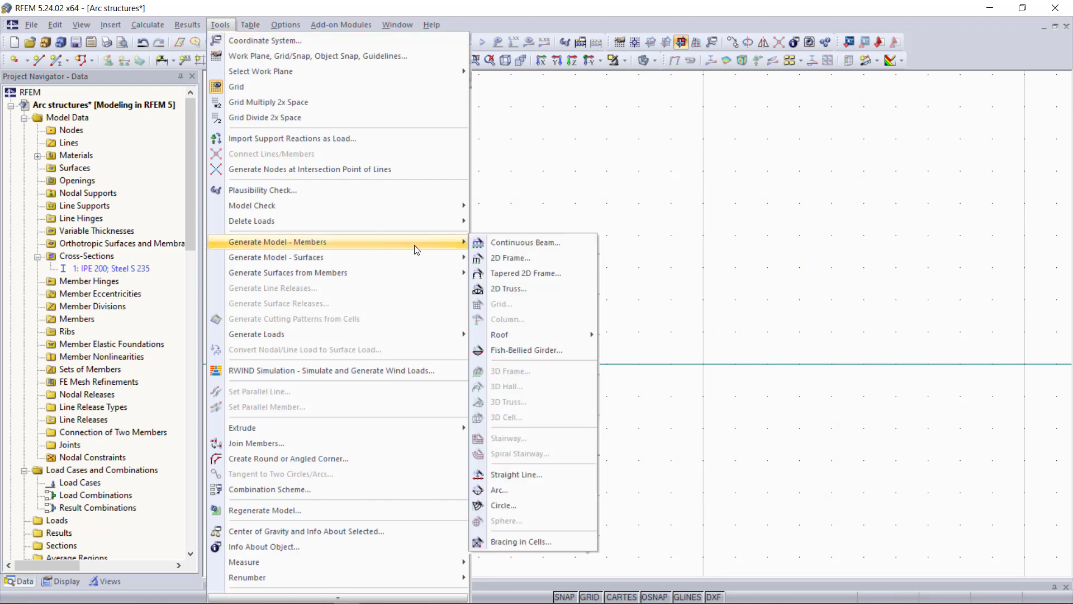
pyautogui.click(558, 489)
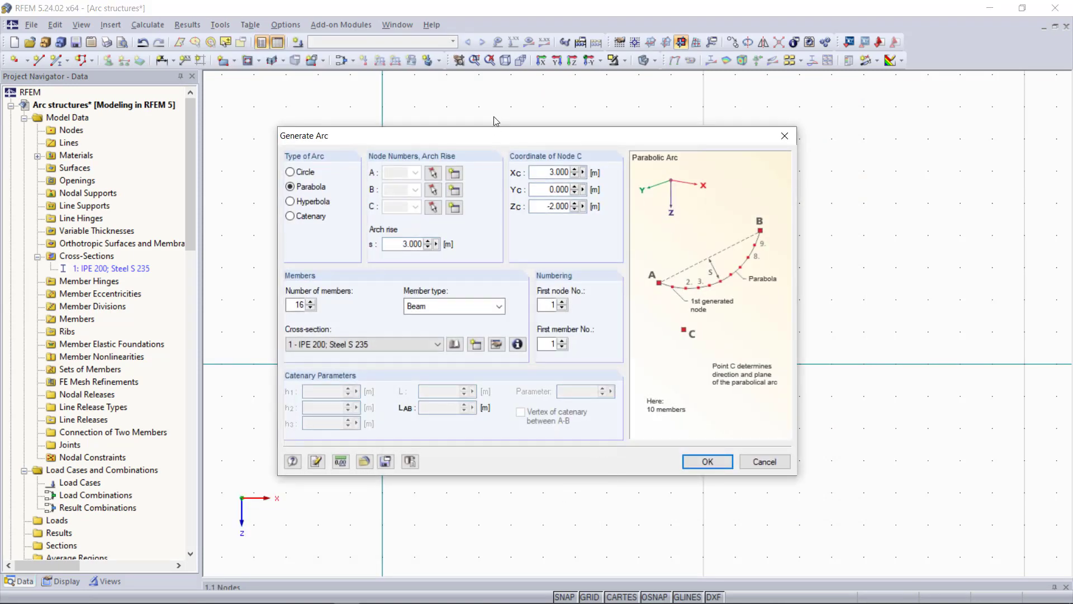
pyautogui.moveTo(496, 136); pyautogui.dragTo(576, 116)
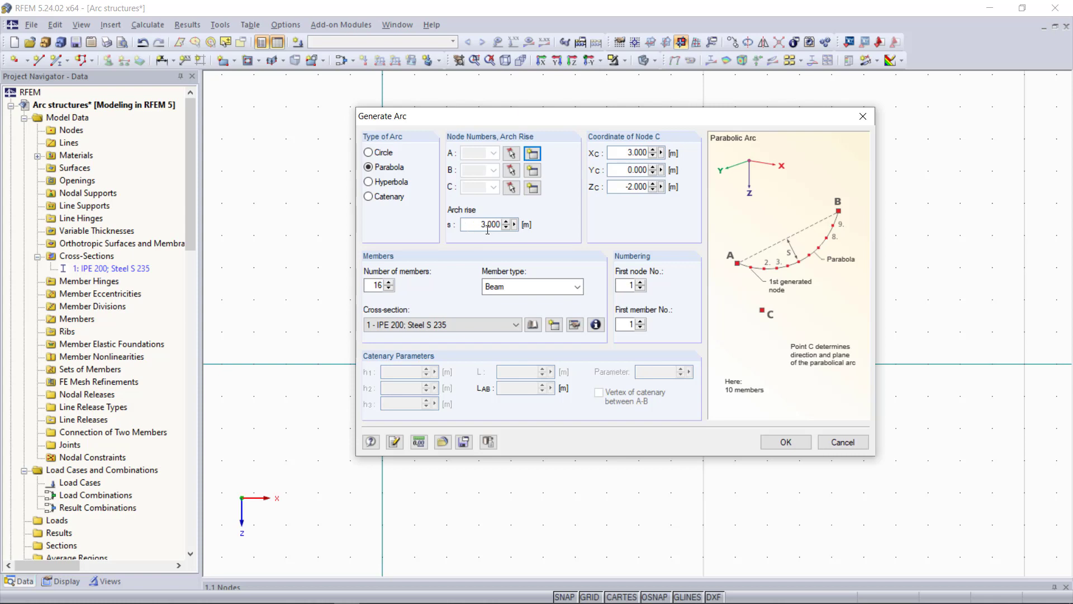
pyautogui.click(531, 157)
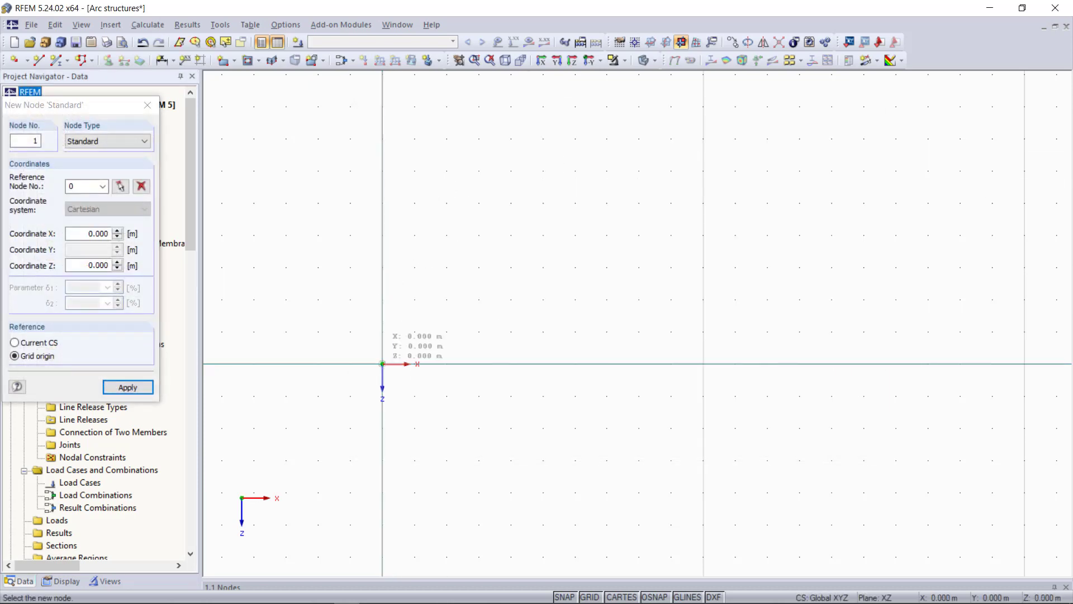
pyautogui.click(383, 364)
pyautogui.click(532, 170)
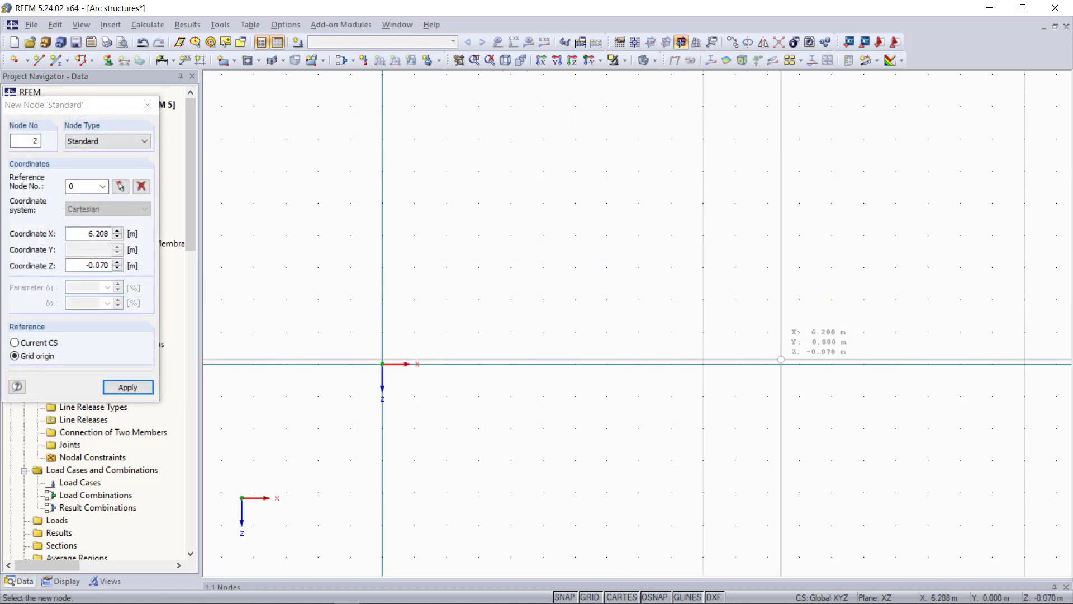
pyautogui.click(768, 364)
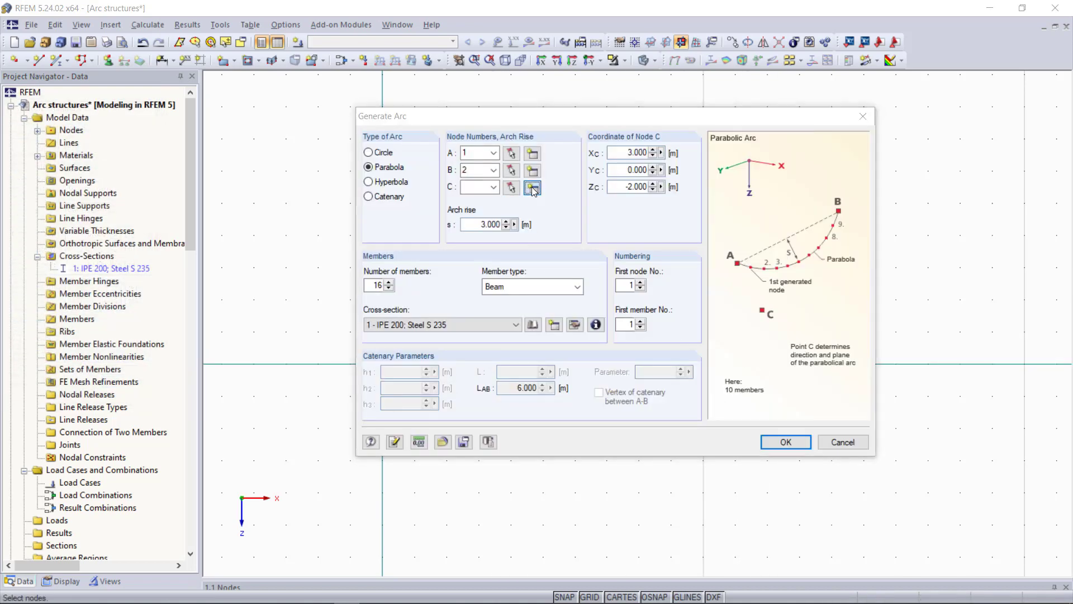
pyautogui.click(533, 188)
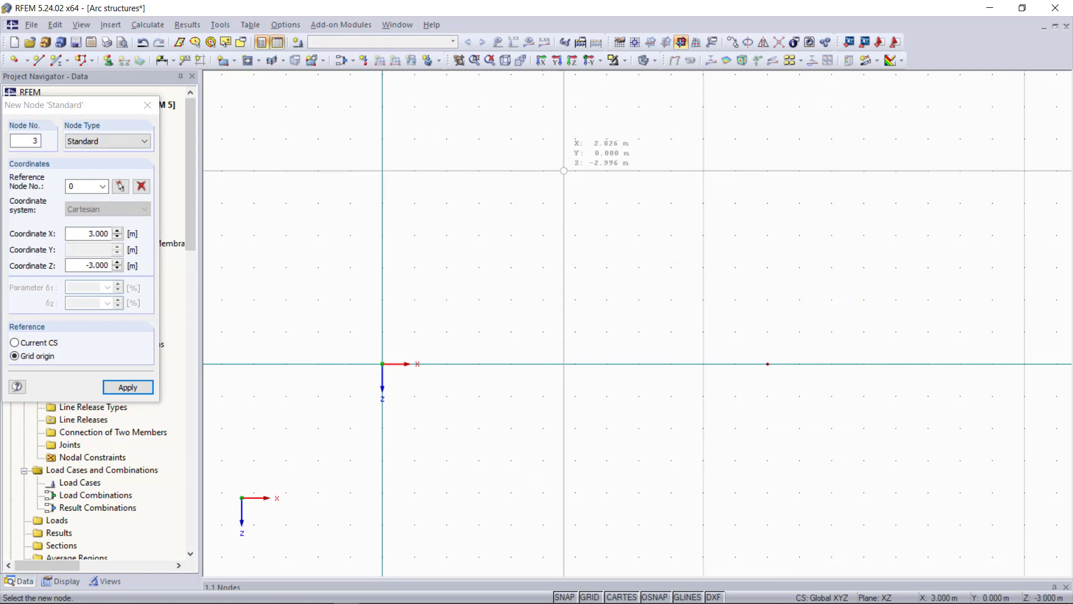
pyautogui.click(574, 170)
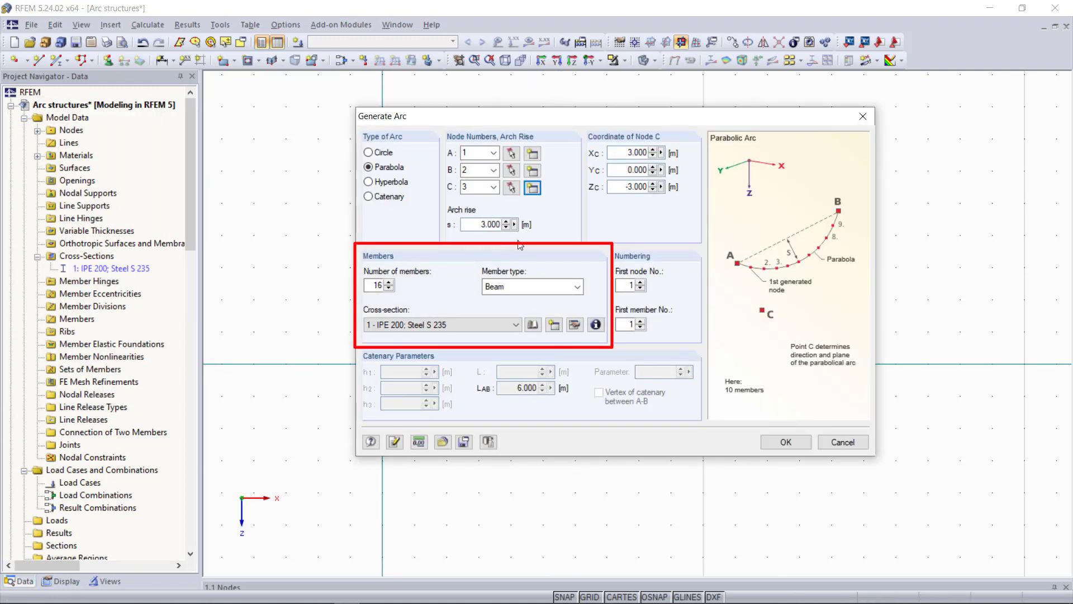
# Generate the arc from 16 Beam members with cross-section IPE 200, Steel S 235, allowing the existing node to be overwritten
pyautogui.moveTo(378, 285); pyautogui.dragTo(452, 285)
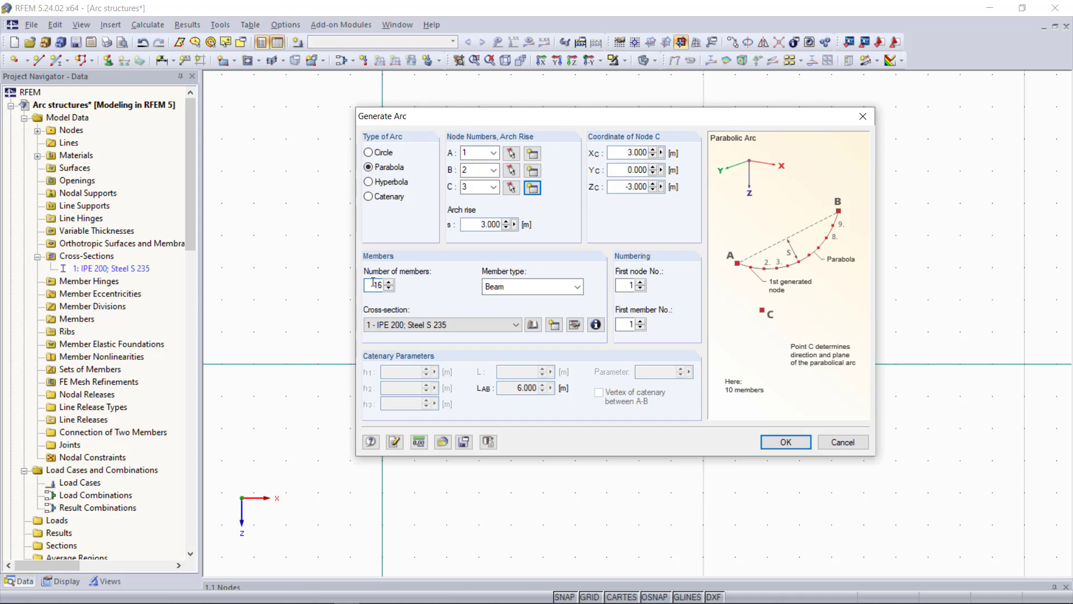
pyautogui.moveTo(378, 282); pyautogui.dragTo(429, 287)
pyautogui.click(491, 287)
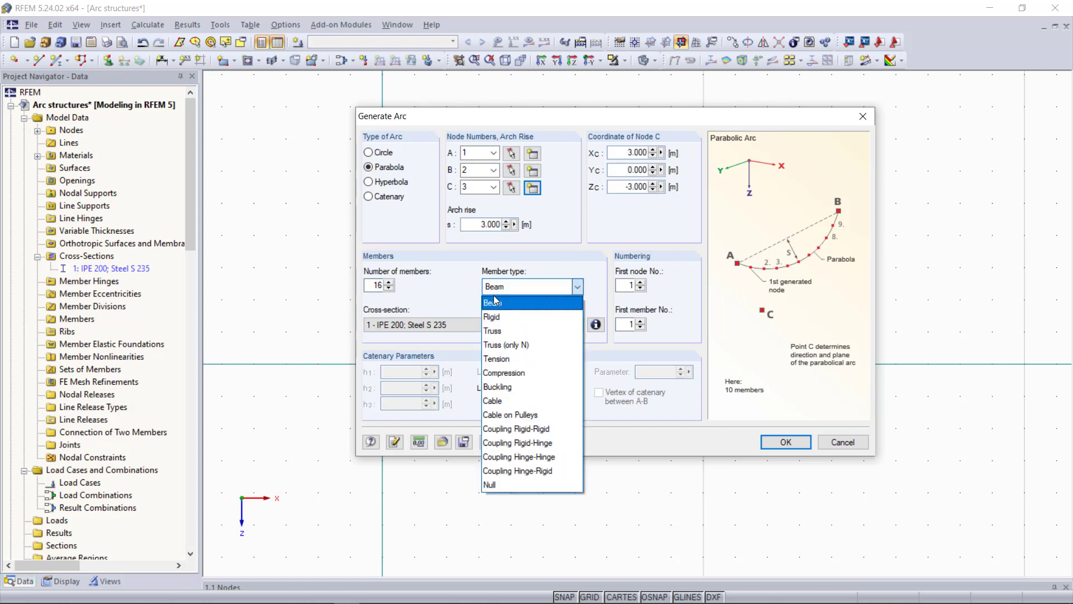
pyautogui.click(493, 301)
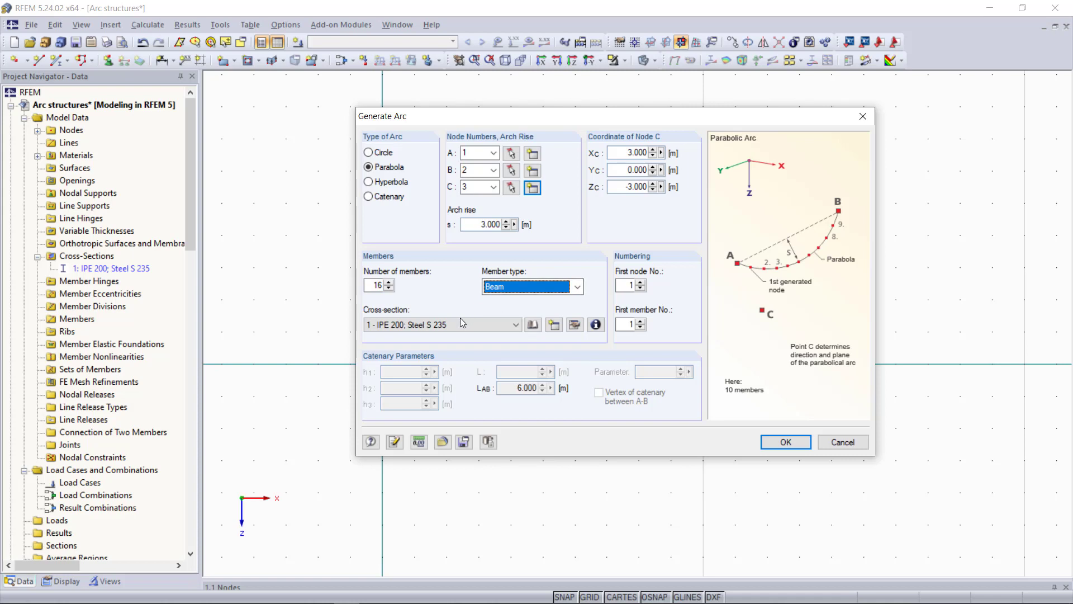
pyautogui.click(396, 330)
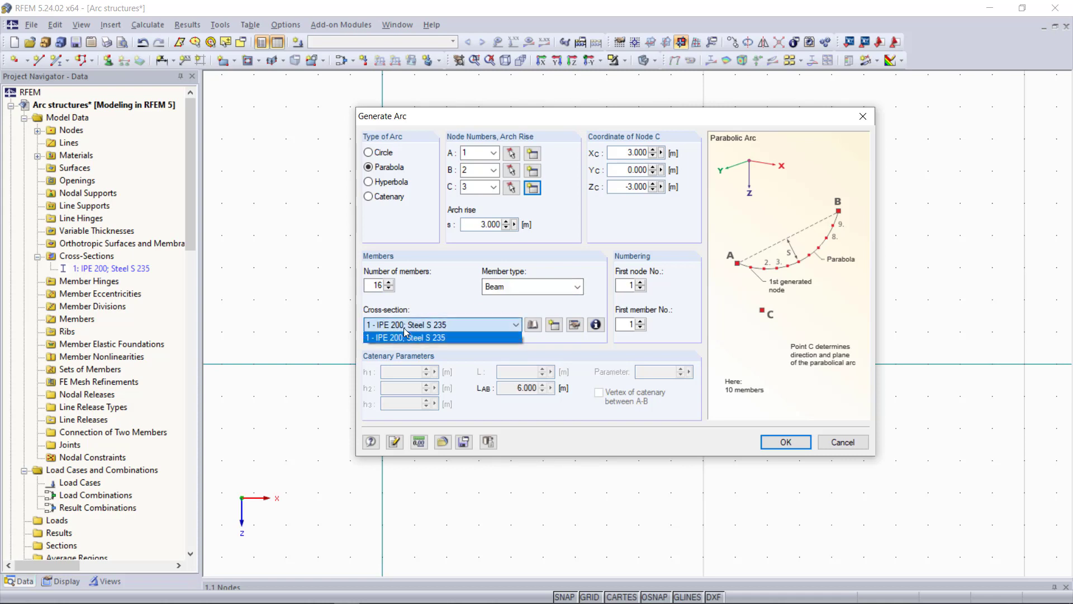
pyautogui.click(410, 339)
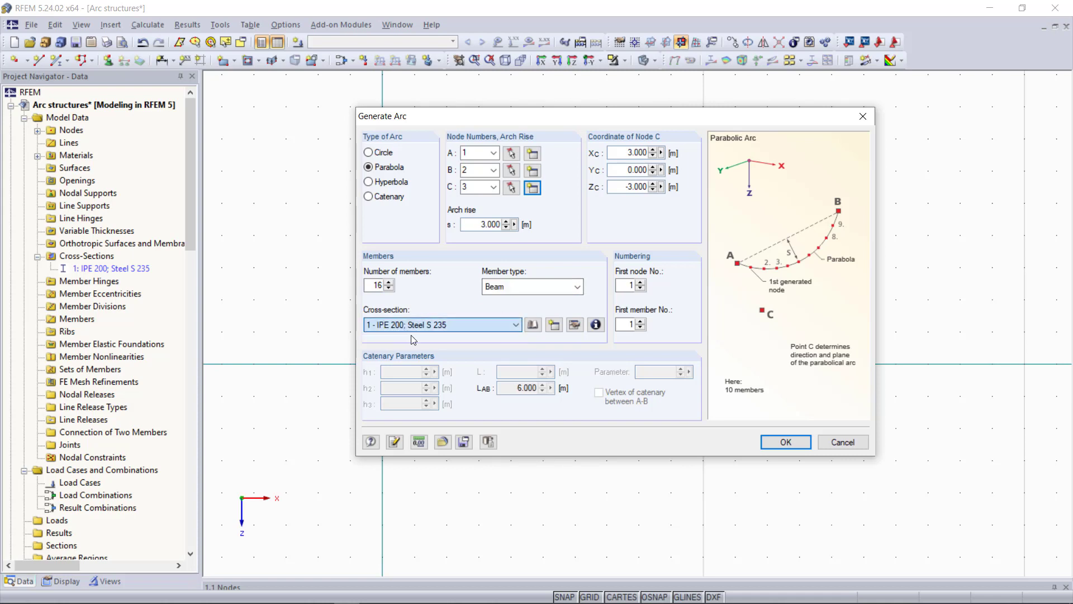
pyautogui.click(803, 439)
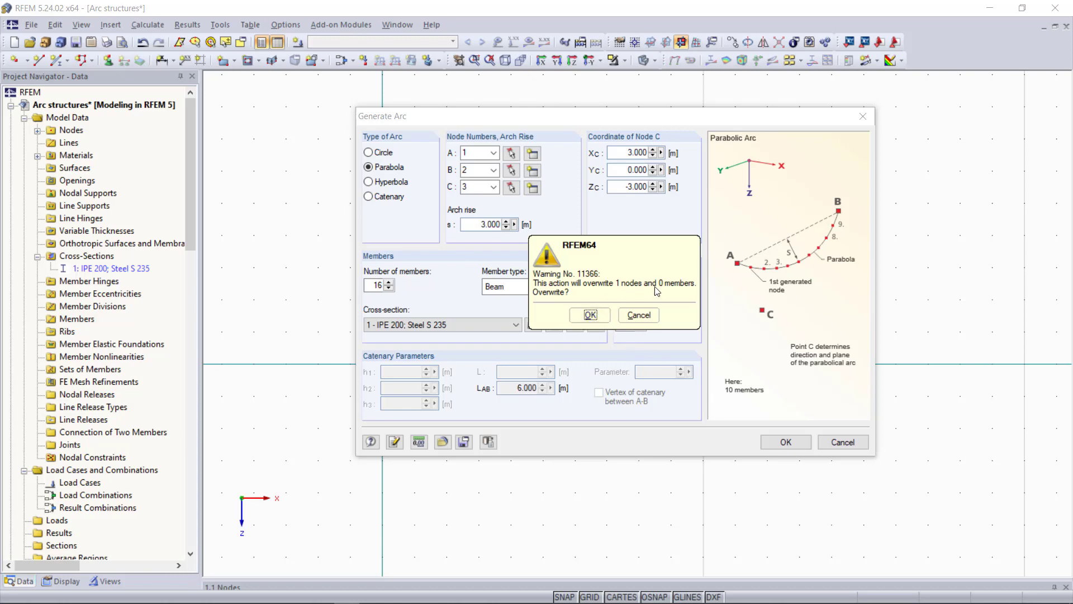
pyautogui.click(593, 317)
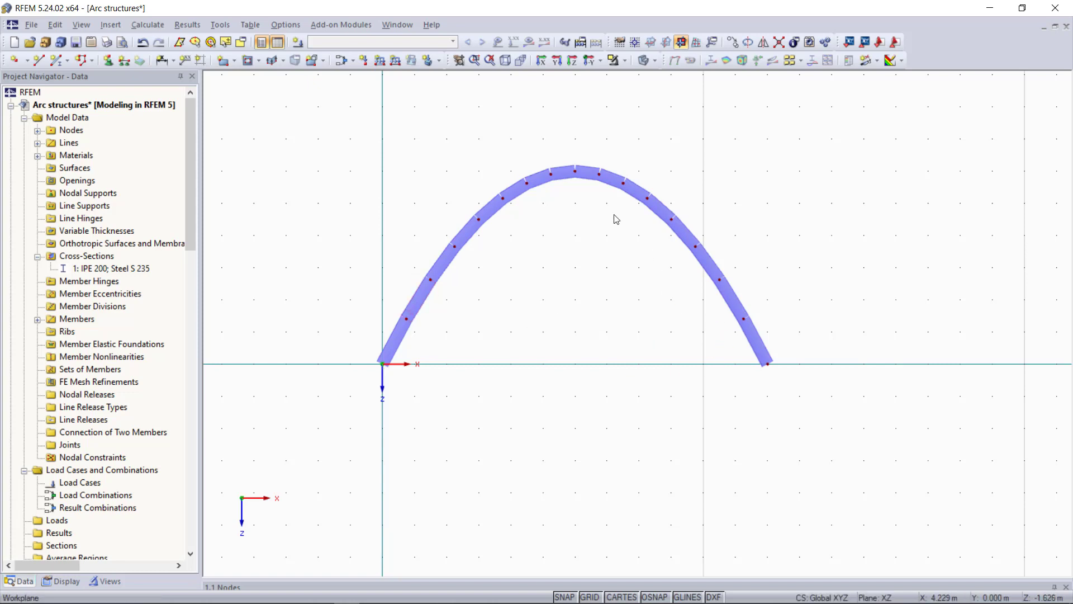
# Place hinged nodal supports on the two base nodes of the arc
pyautogui.click(111, 61)
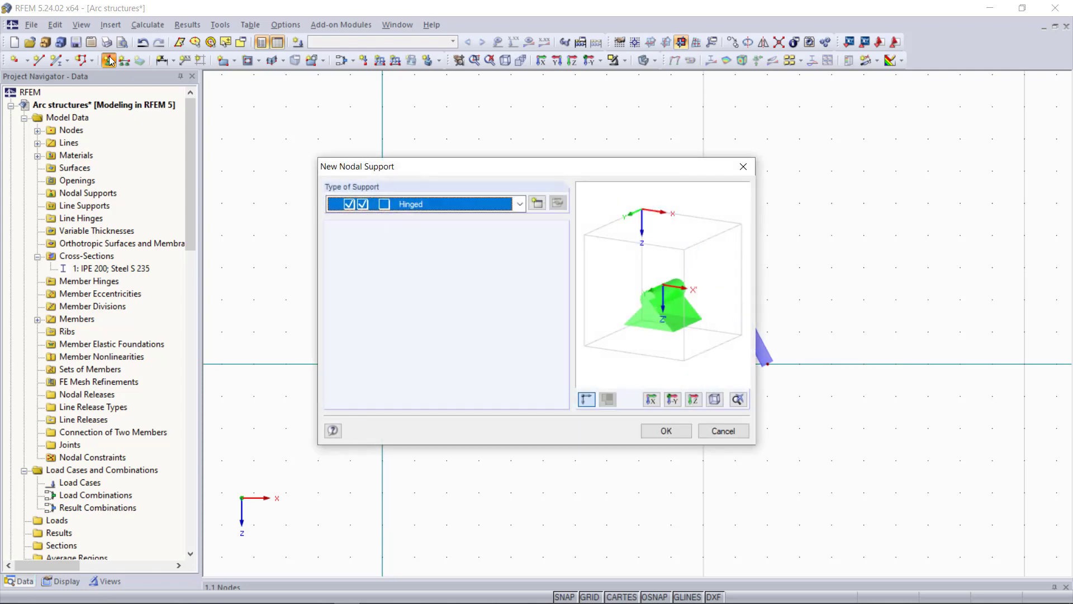
pyautogui.click(665, 431)
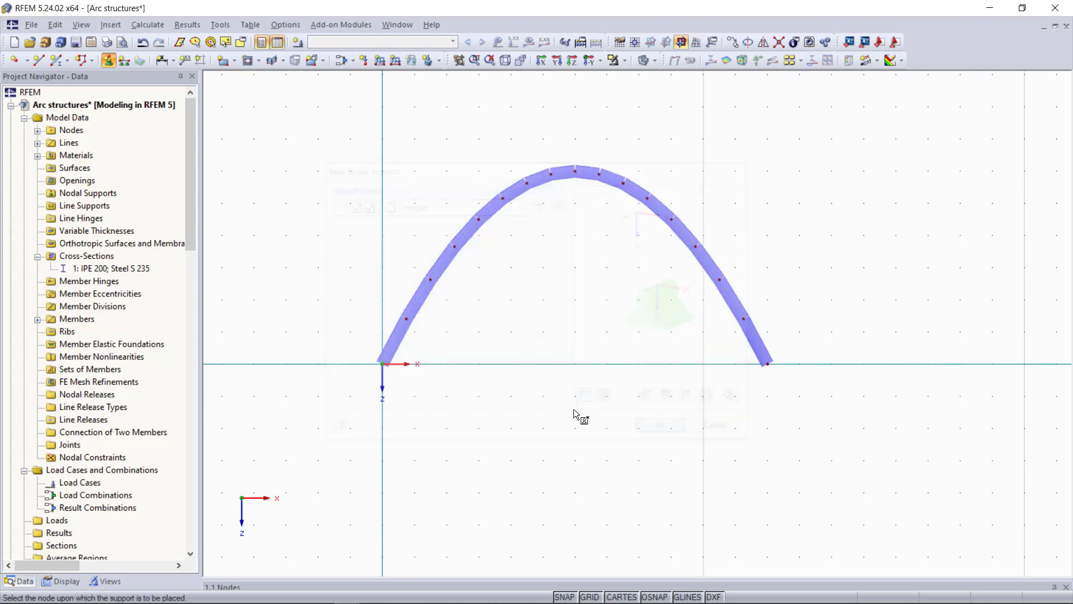
pyautogui.click(383, 364)
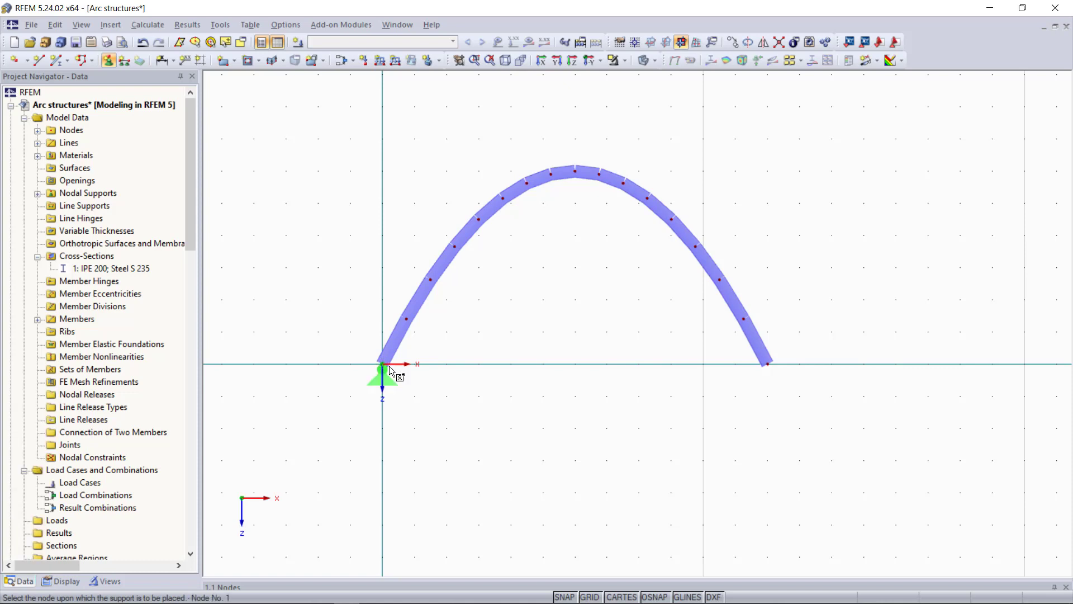
pyautogui.click(767, 364)
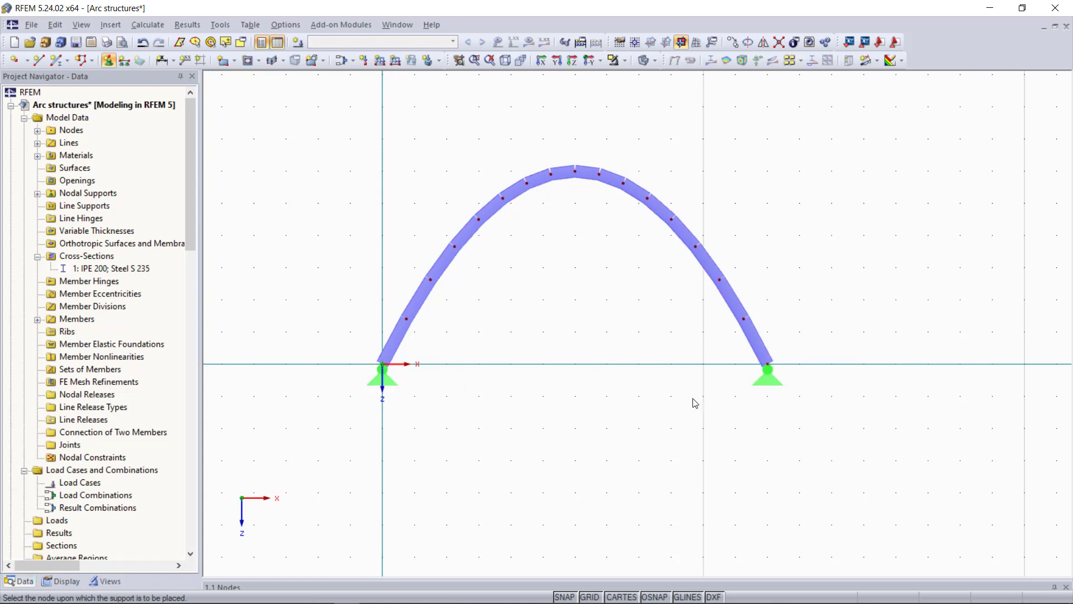
pyautogui.press('Escape')
# Change the support at the arc's right base node to a sliding support that is free in X and fixed in Z
pyautogui.doubleClick(760, 382)
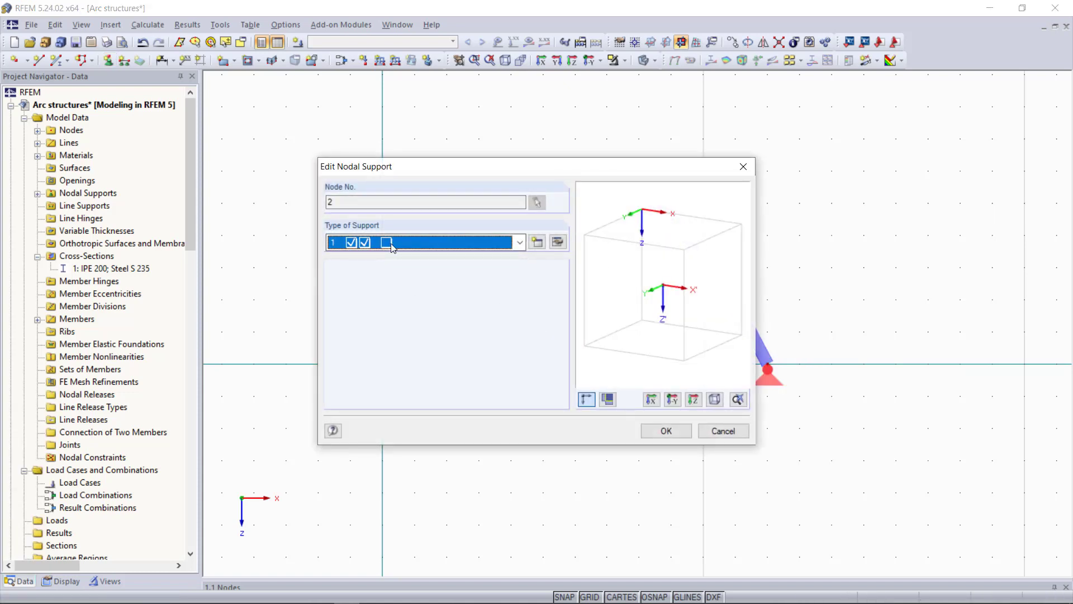
pyautogui.click(386, 245)
pyautogui.click(401, 285)
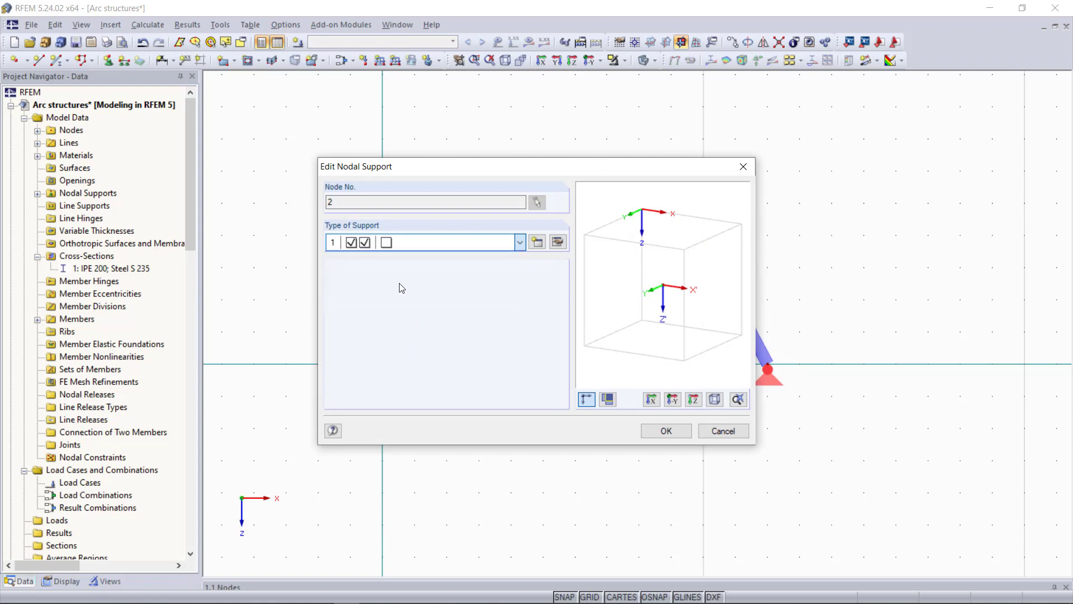
pyautogui.click(679, 431)
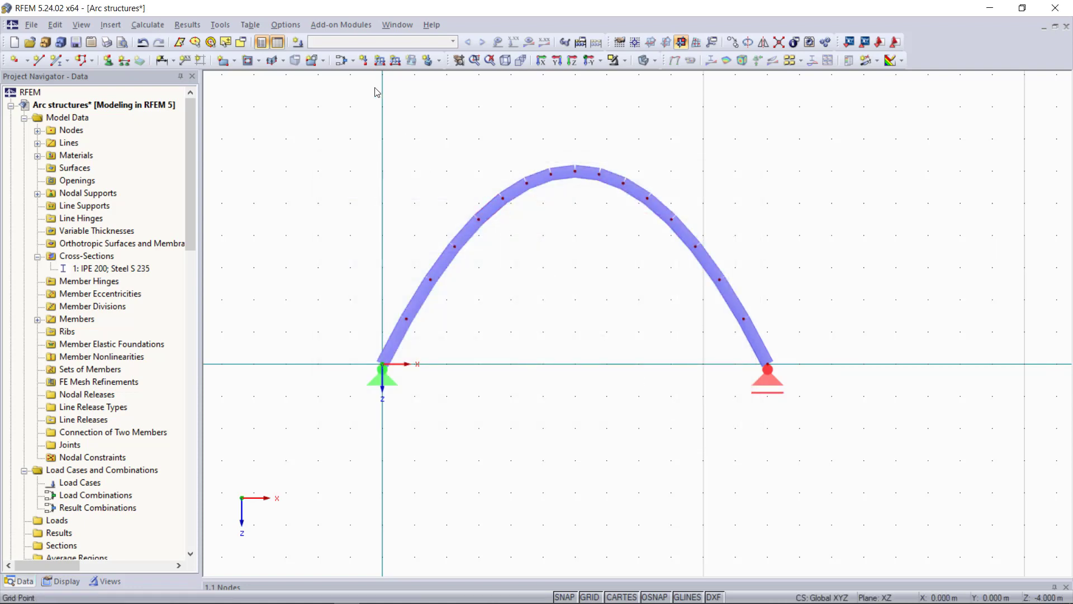
# Create Dead load case LC1 with active self-weight and apply a 100 kN nodal load in Z at the arc's crown
pyautogui.click(364, 61)
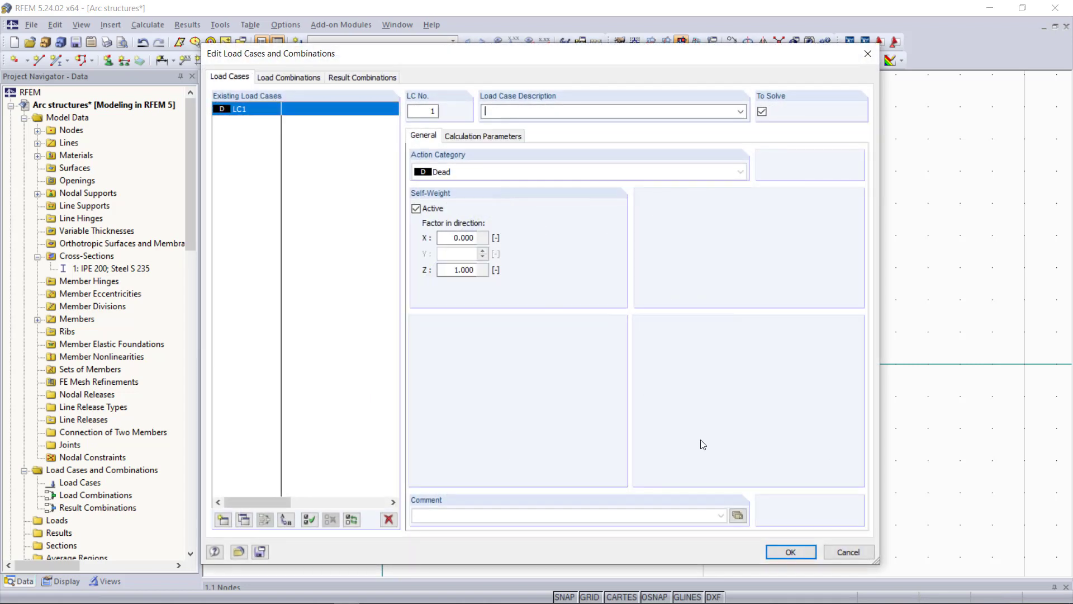
pyautogui.click(786, 552)
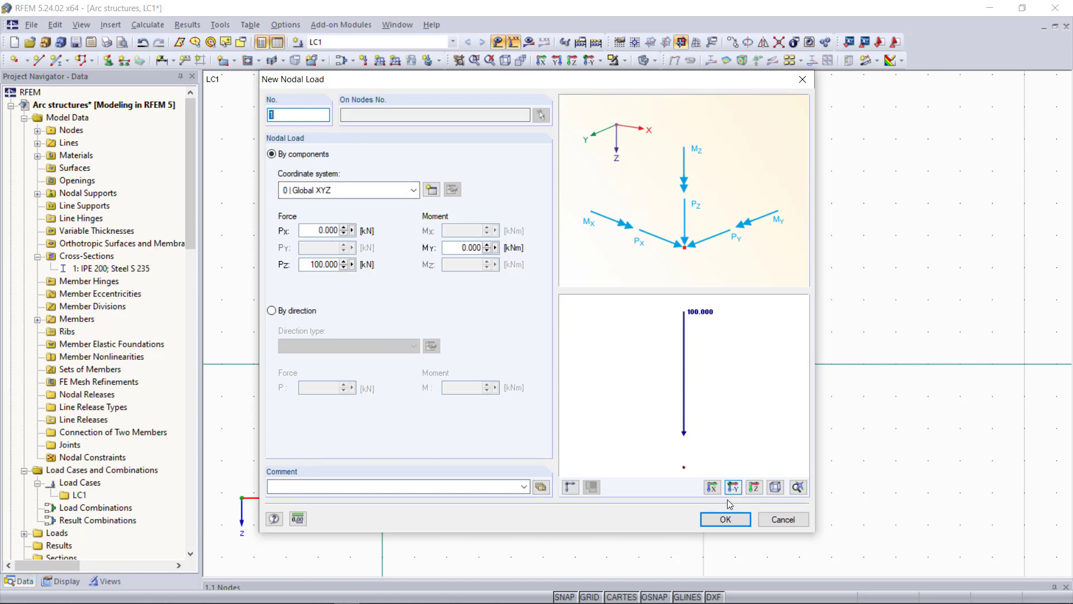
pyautogui.click(725, 519)
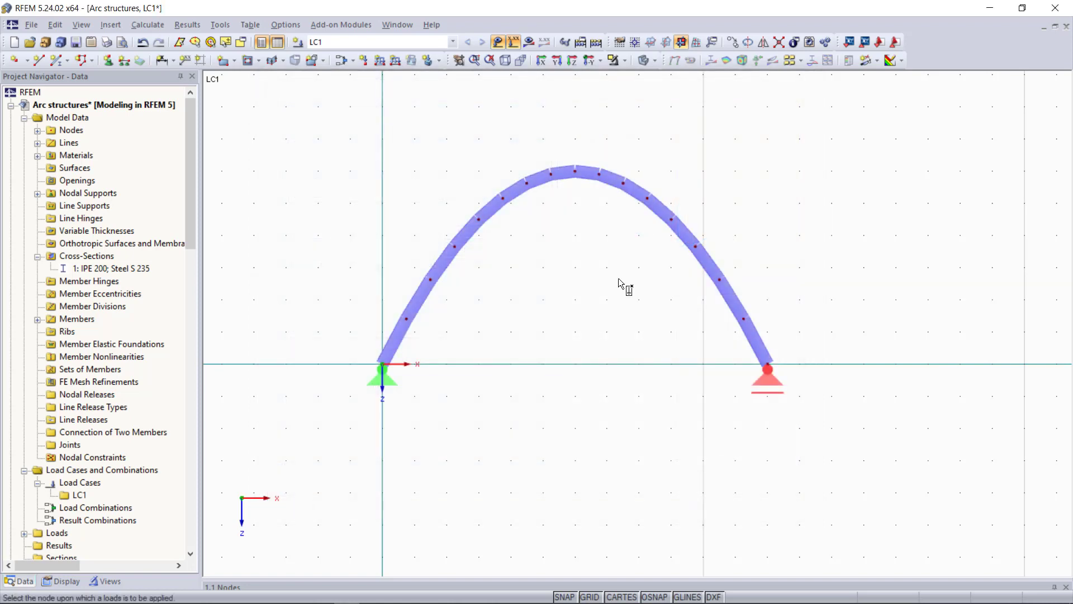
pyautogui.click(575, 172)
pyautogui.press('Escape')
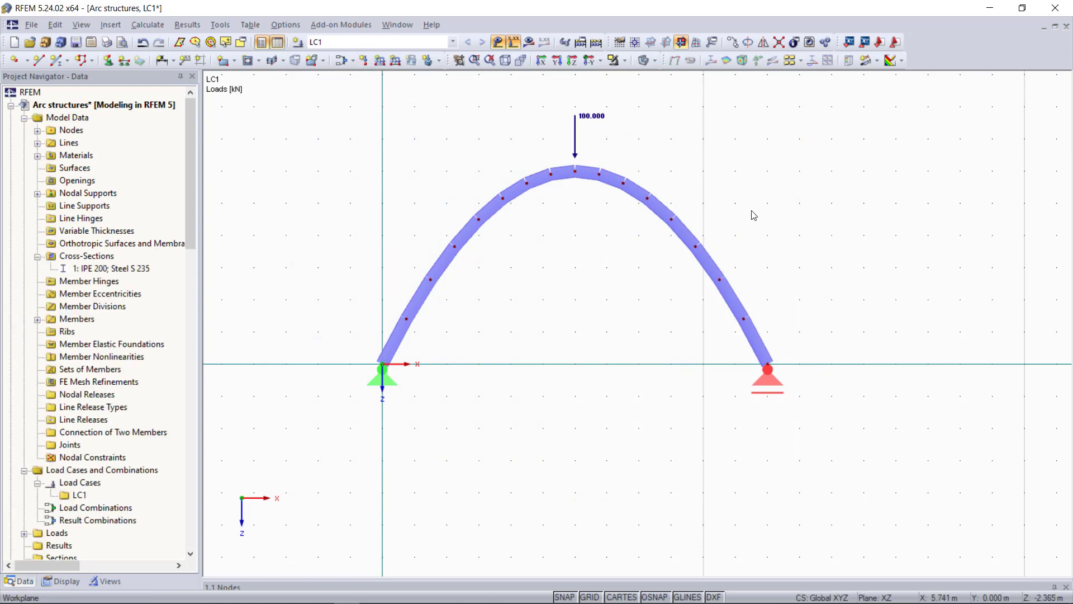
# Run the calculation of load case LC1 to show the arc's results
pyautogui.middleClick(749, 135)
pyautogui.middleClick(750, 135)
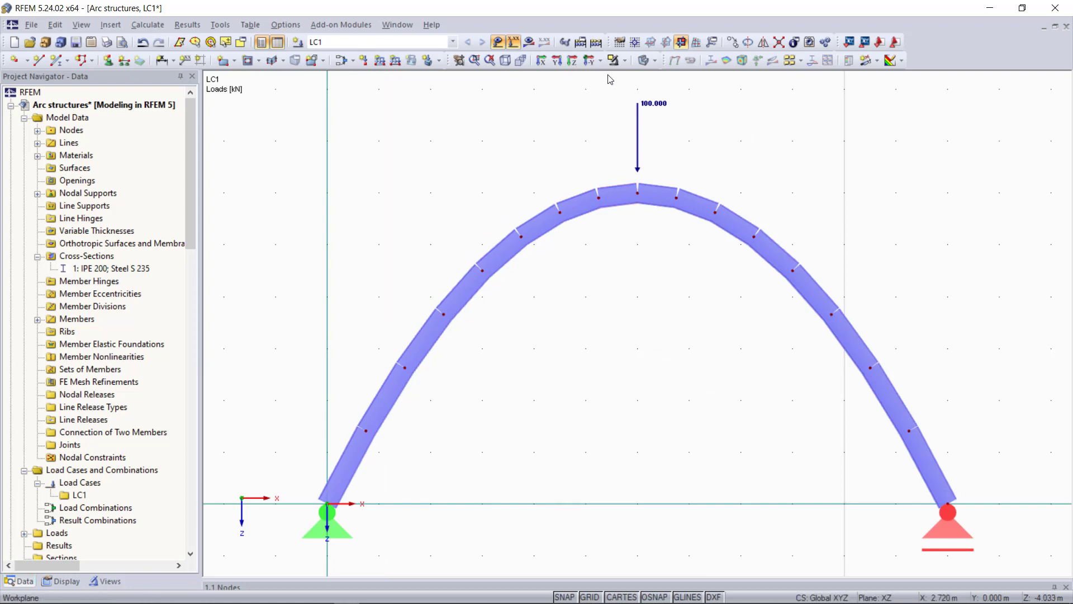
pyautogui.click(601, 47)
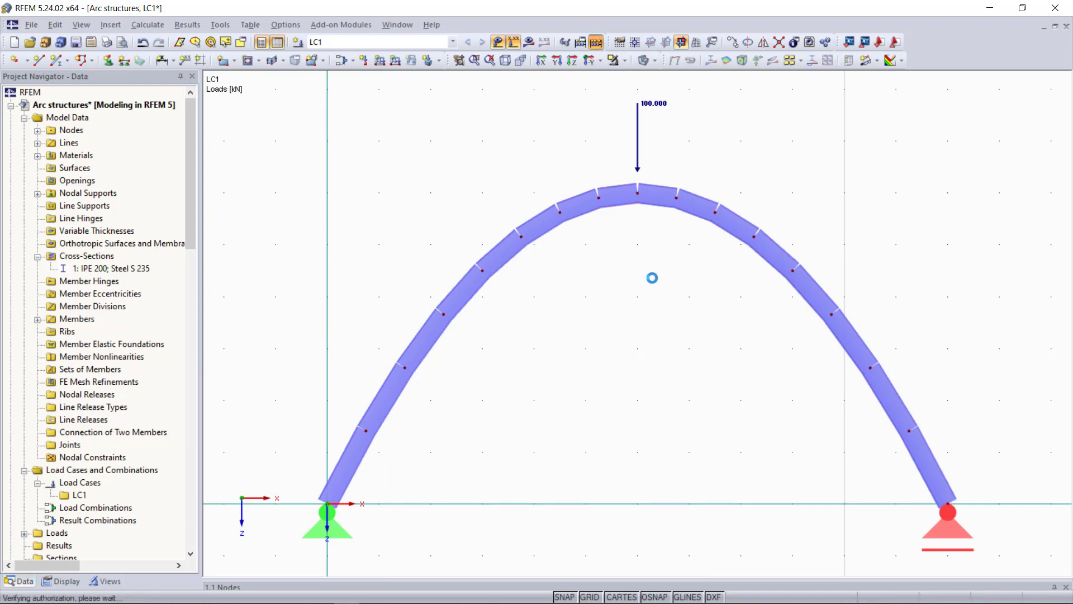